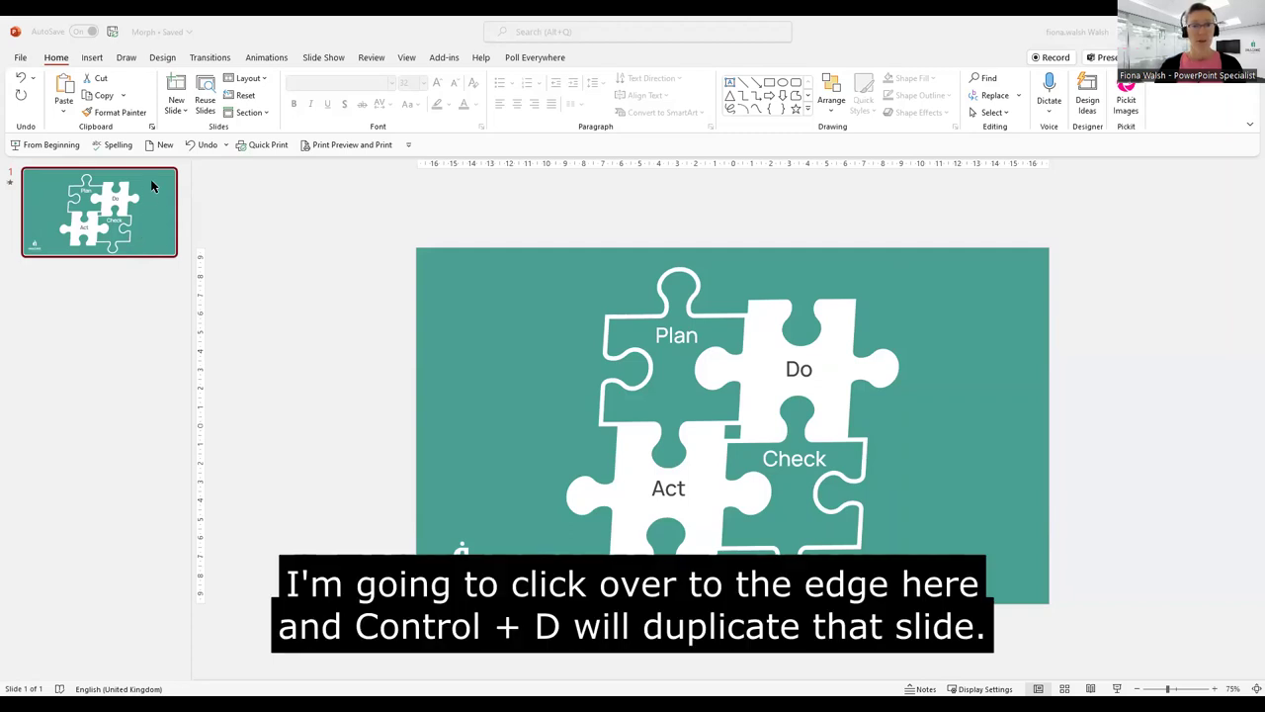
- Duplicate the puzzle slide and spread the Plan, Do, Act and Check pieces apart toward the four corners of the copy
{"action": "left_click", "coordinate": [151, 186]}
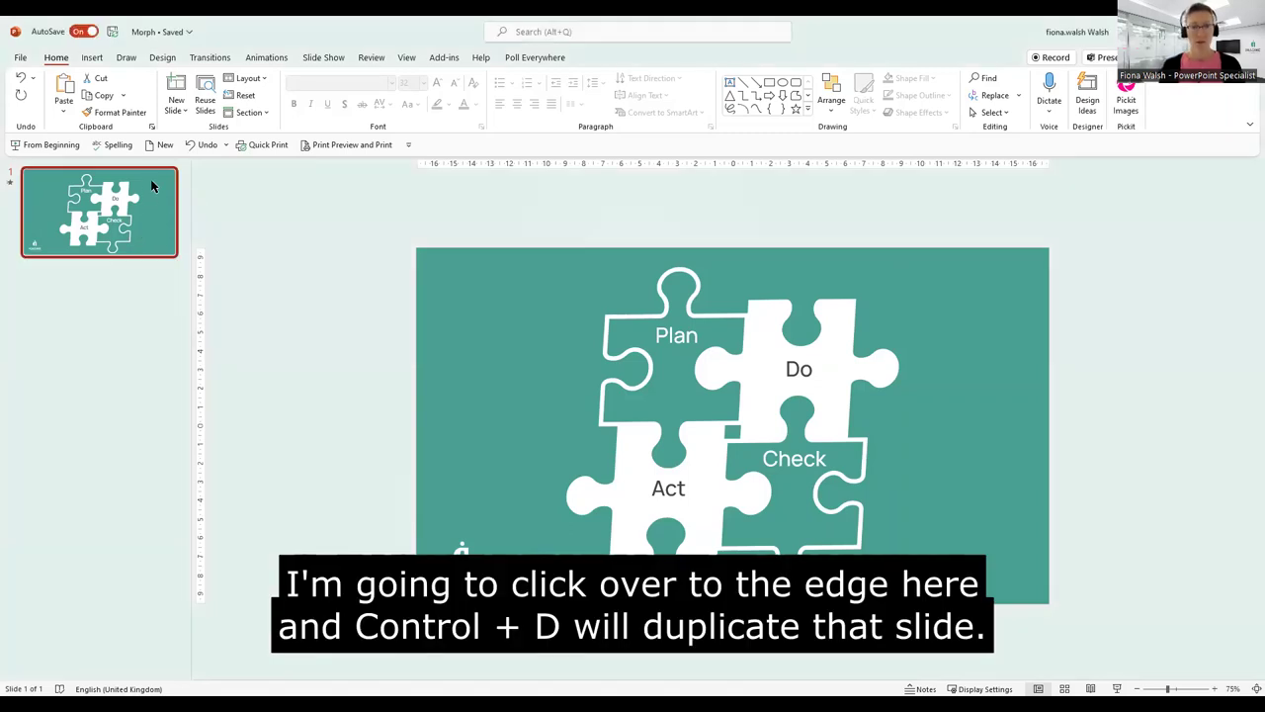
{"action": "key", "text": "ctrl+d"}
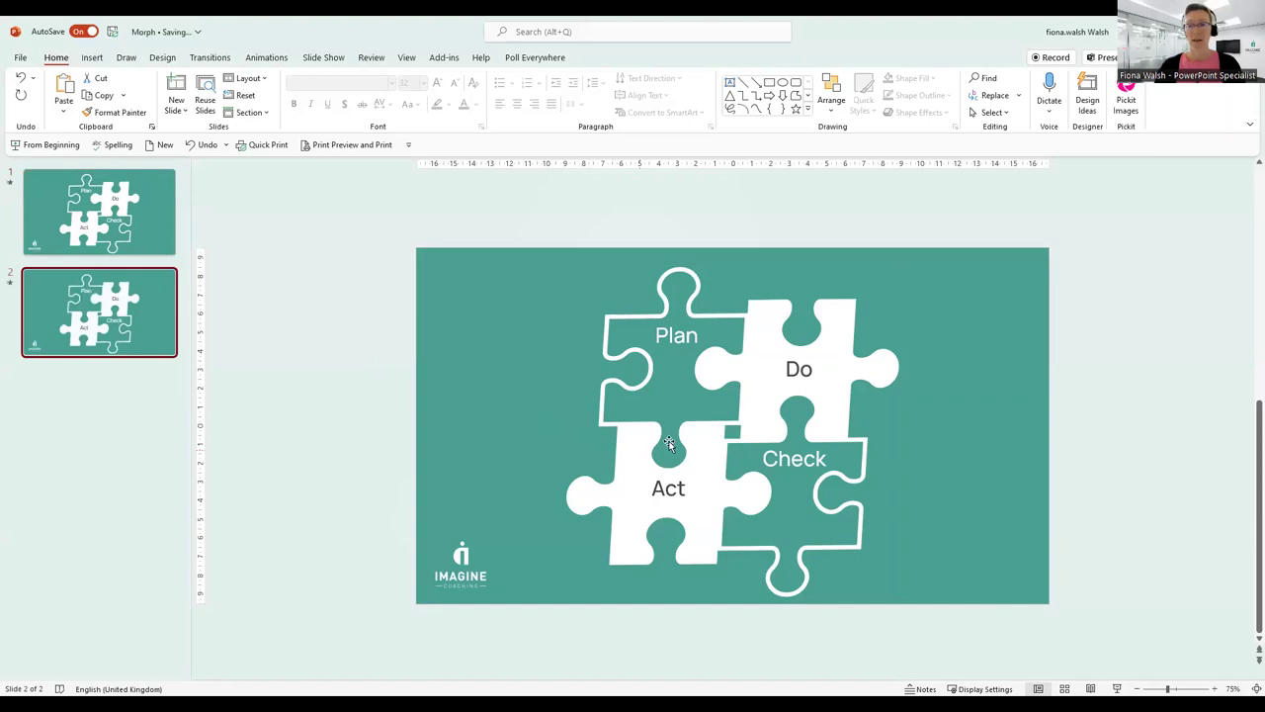
{"action": "left_click_drag", "start_coordinate": [751, 361], "coordinate": [907, 335]}
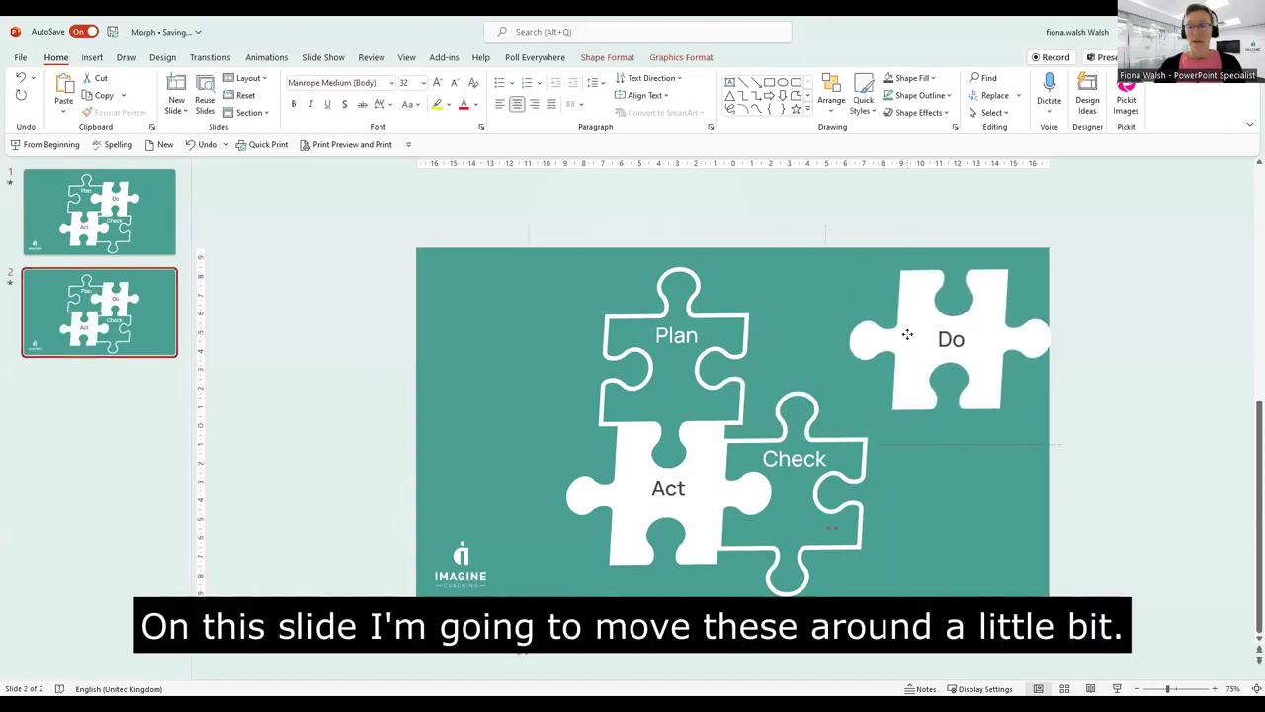
{"action": "left_click_drag", "start_coordinate": [626, 330], "coordinate": [462, 313]}
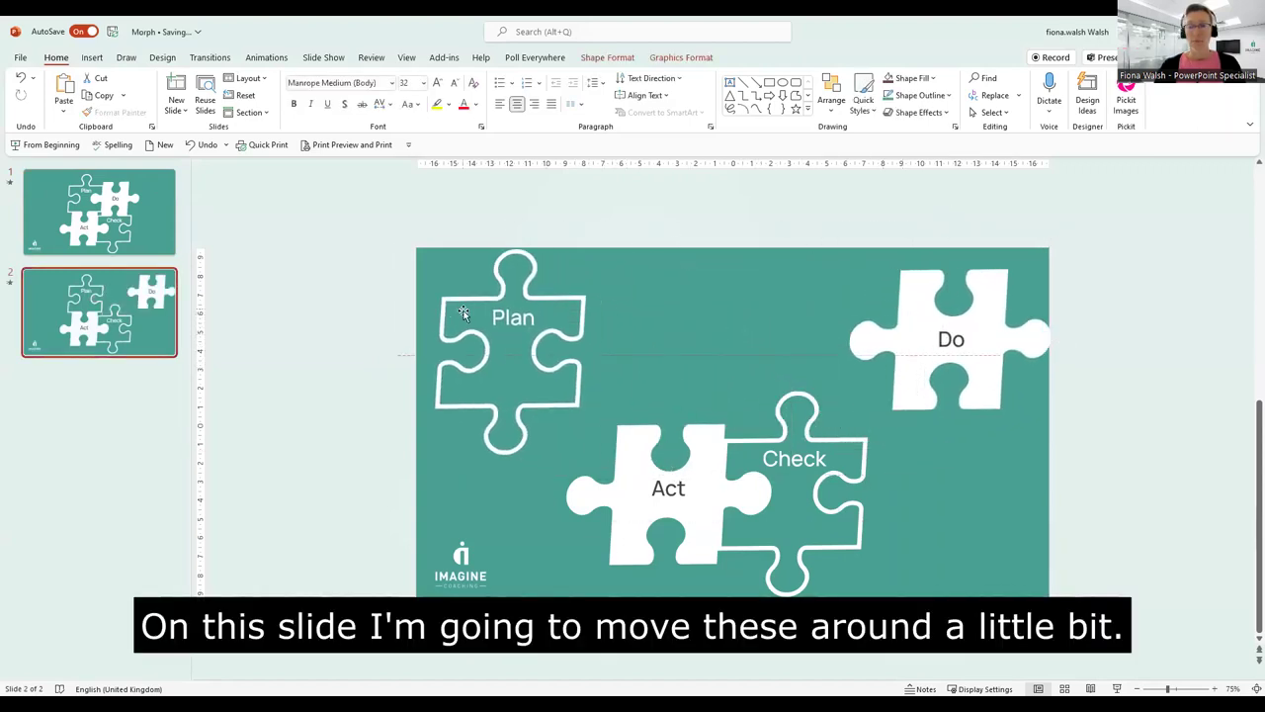
{"action": "left_click_drag", "start_coordinate": [632, 502], "coordinate": [552, 513]}
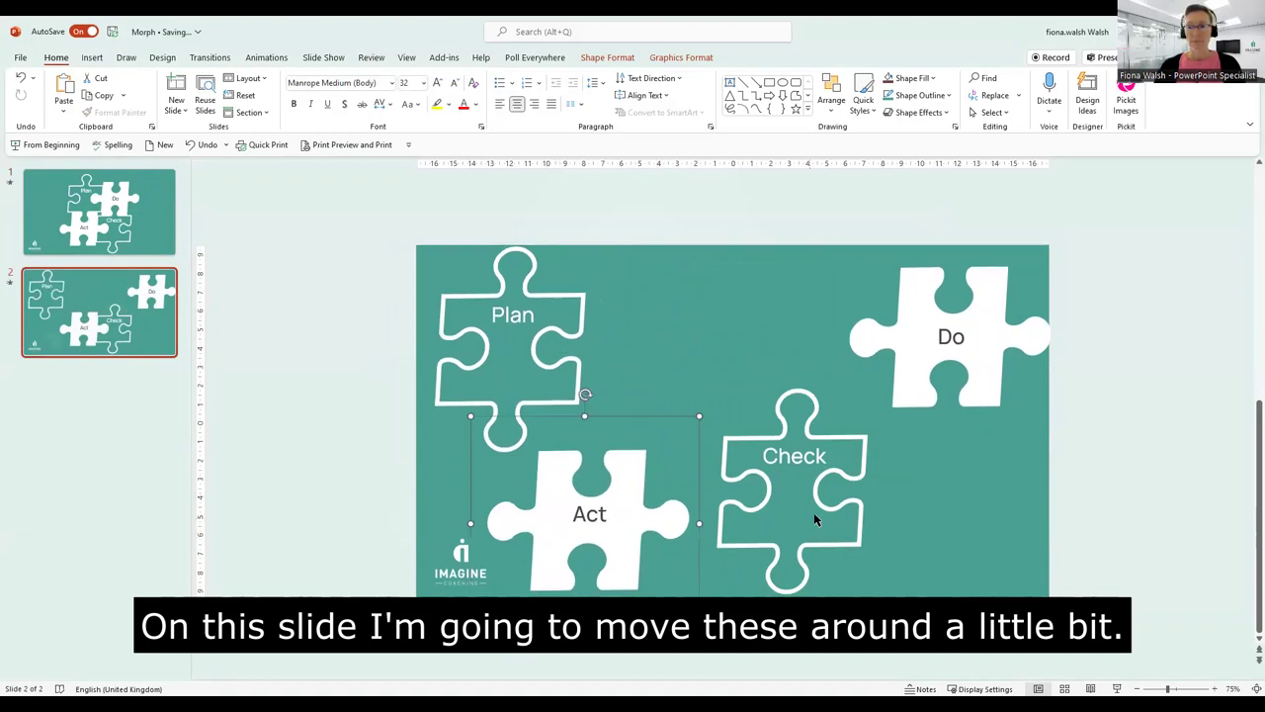
{"action": "left_click_drag", "start_coordinate": [817, 518], "coordinate": [861, 511]}
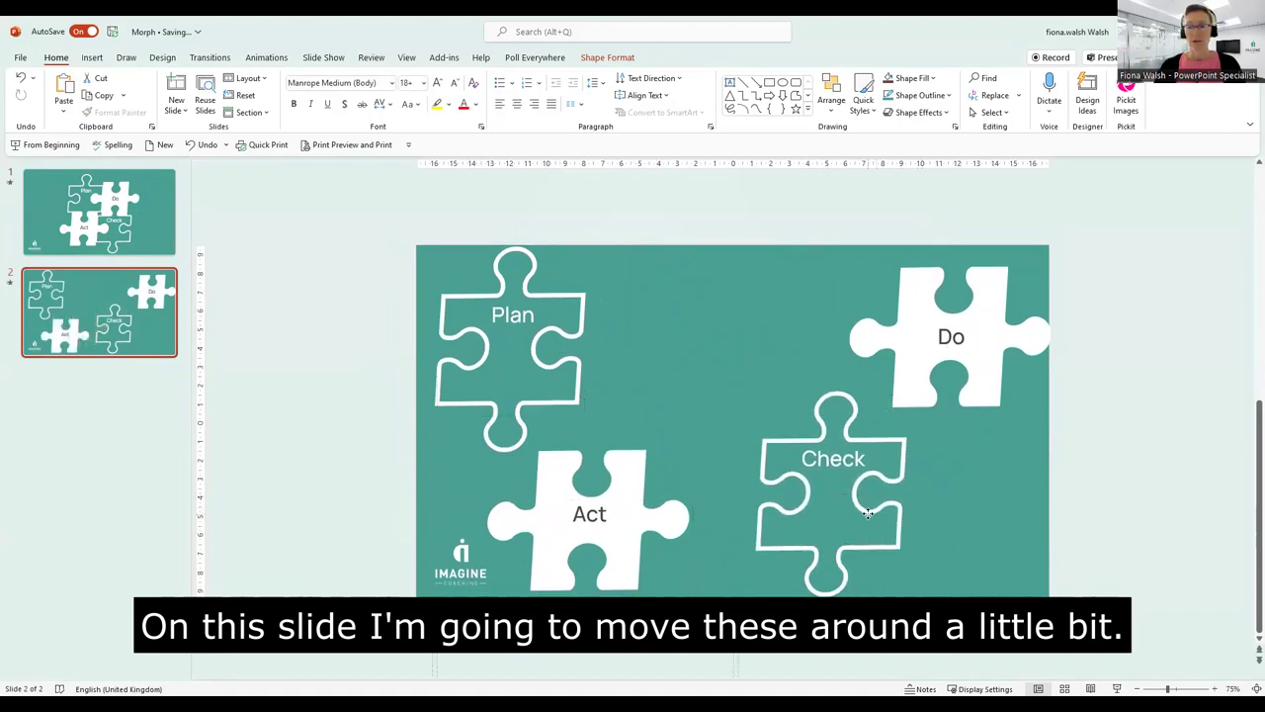
- Duplicate slide 2 and swap the places of the Plan and Check pieces on the new slide
{"action": "left_click", "coordinate": [73, 281]}
{"action": "key", "text": "ctrl+d"}
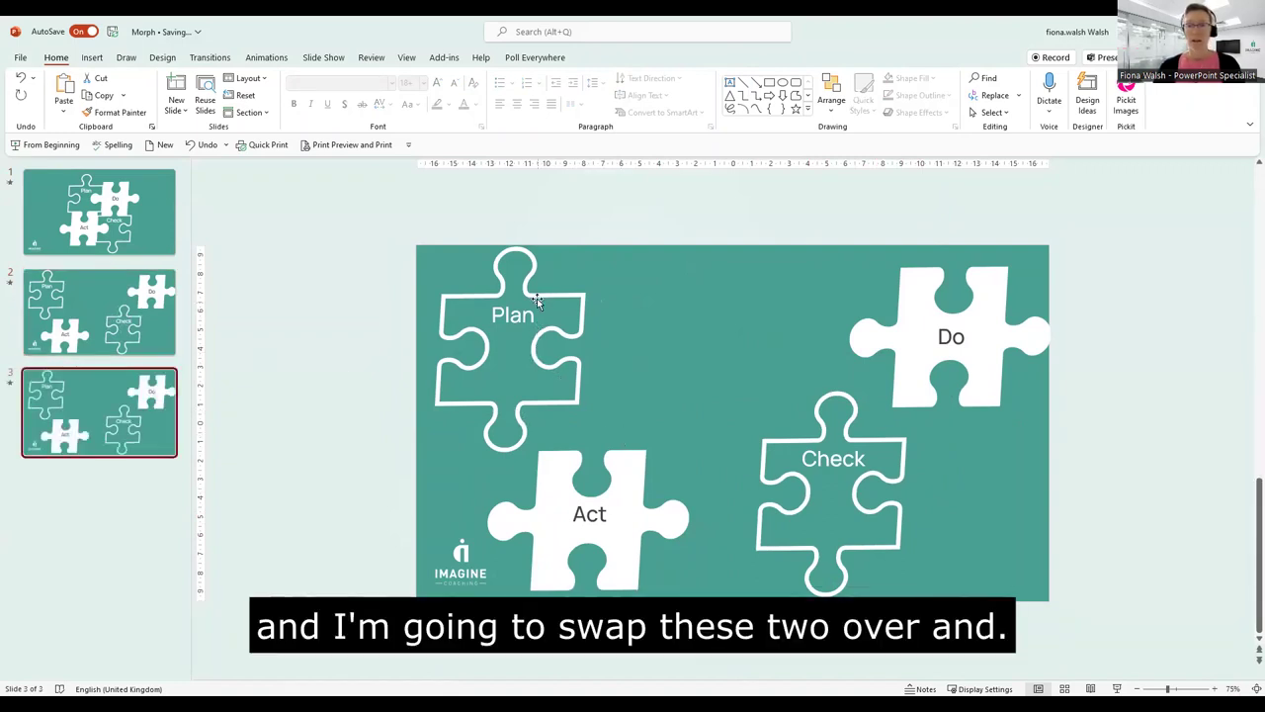
{"action": "left_click_drag", "start_coordinate": [540, 298], "coordinate": [986, 445]}
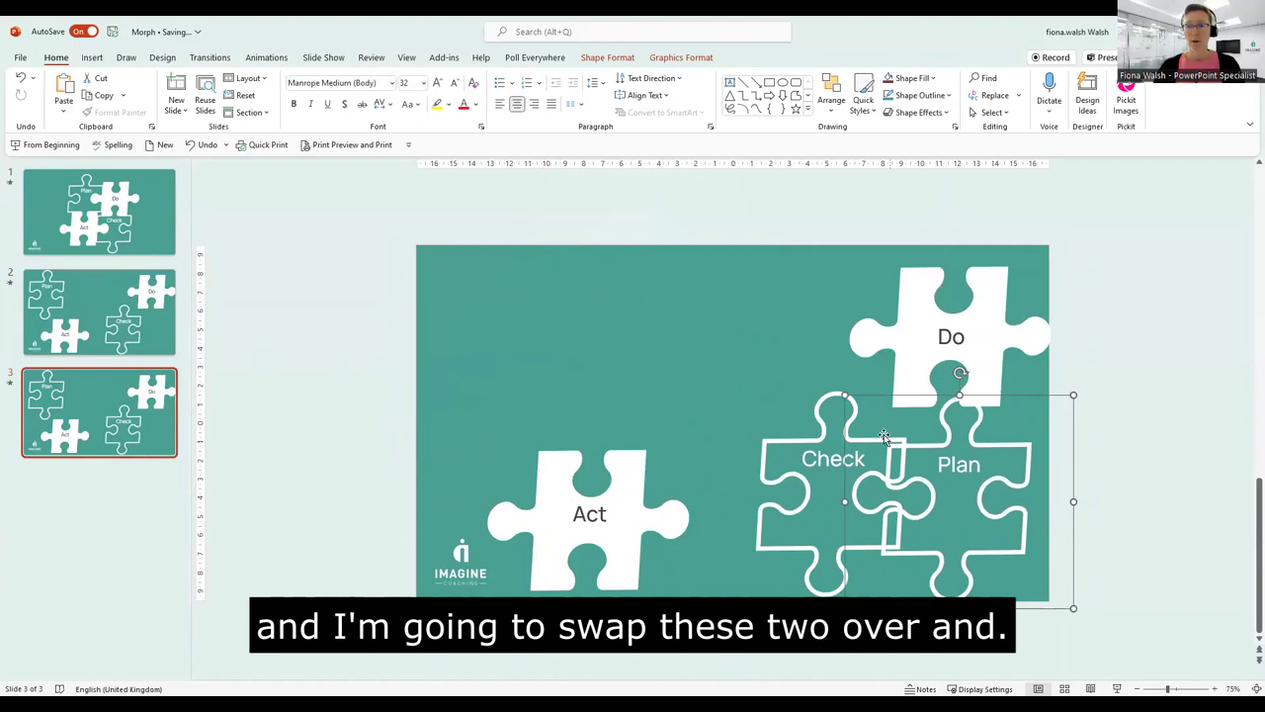
{"action": "left_click_drag", "start_coordinate": [796, 437], "coordinate": [535, 298]}
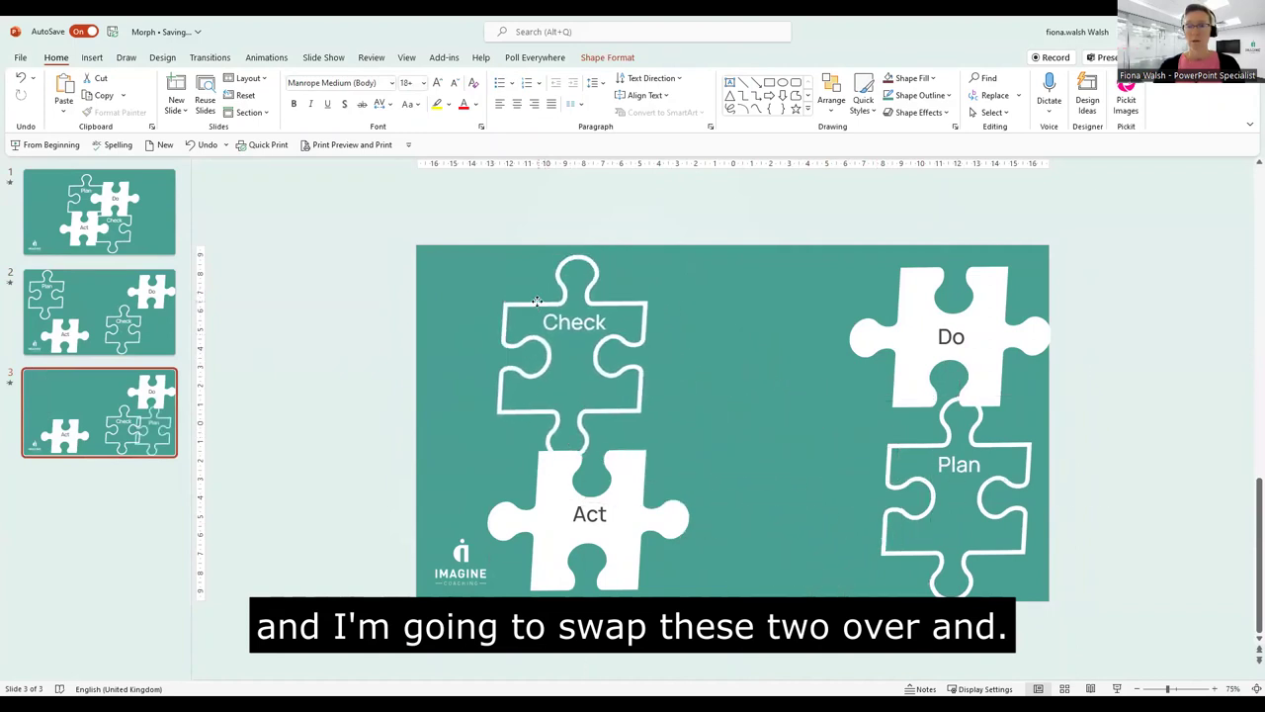
- Move the Act piece inward on slide 3 and interlock the Plan and Do pieces with it
{"action": "left_click_drag", "start_coordinate": [635, 496], "coordinate": [728, 495]}
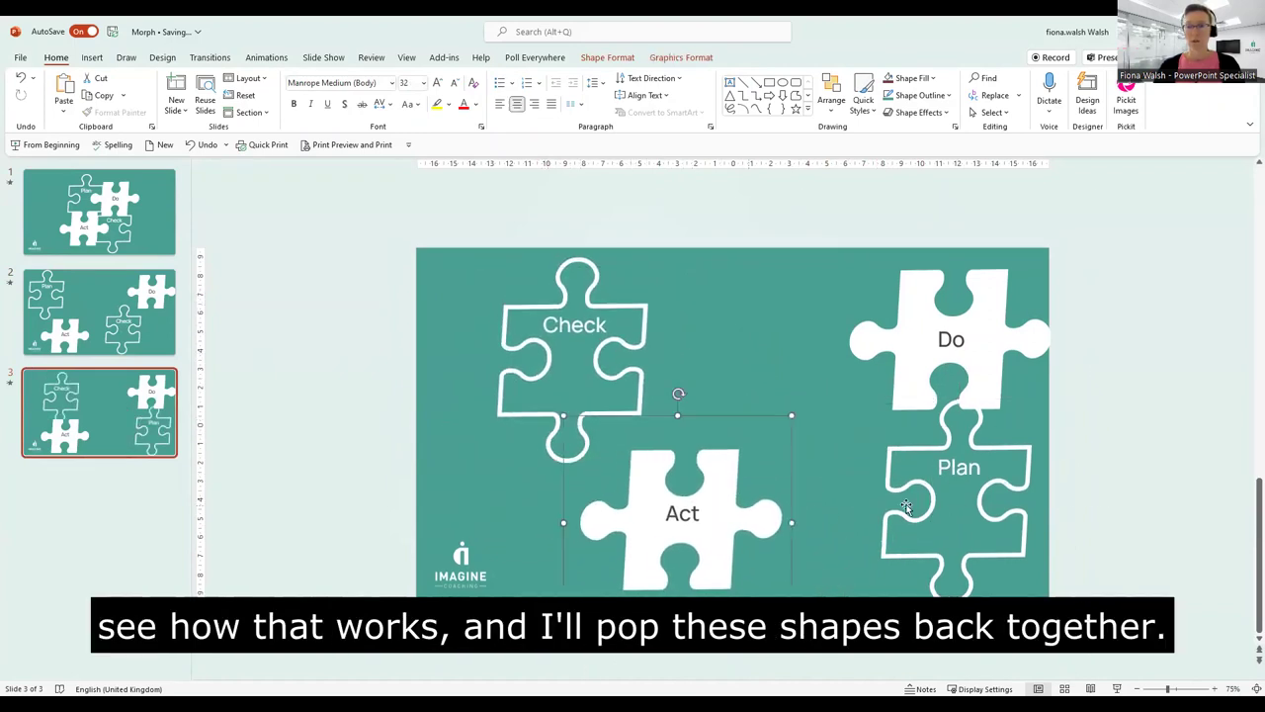
{"action": "left_click_drag", "start_coordinate": [918, 452], "coordinate": [790, 469]}
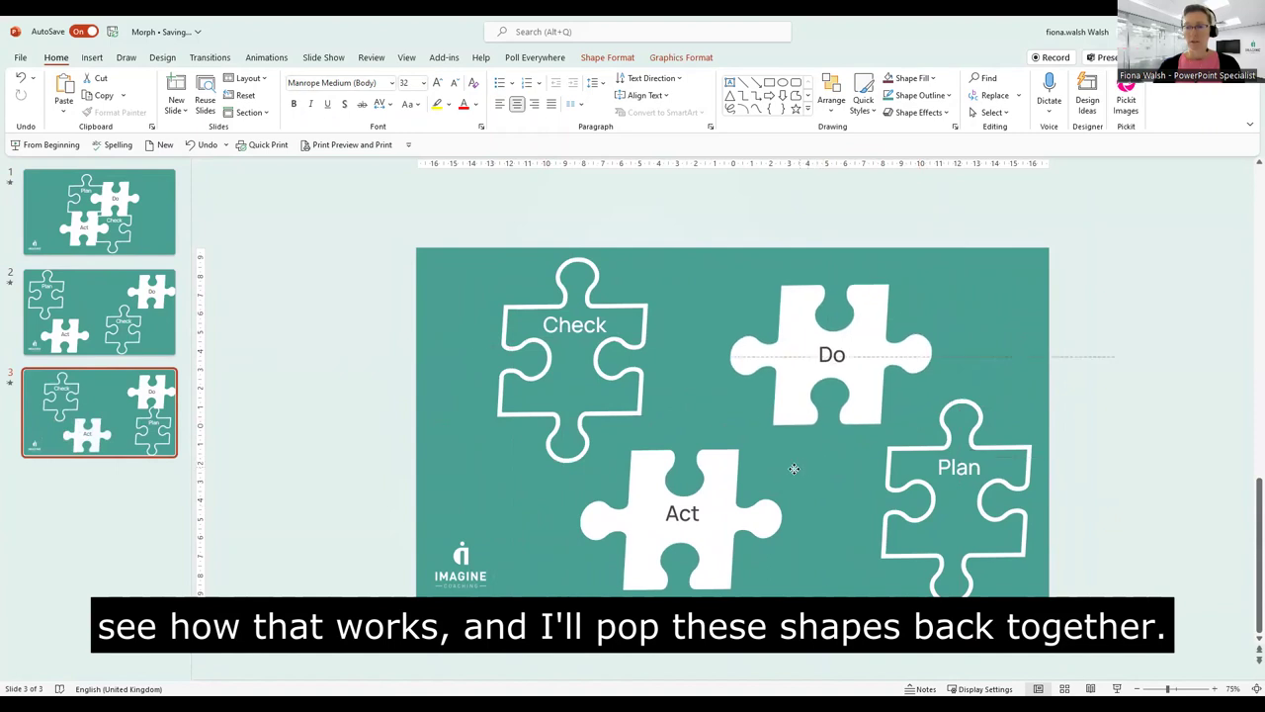
{"action": "left_click_drag", "start_coordinate": [974, 445], "coordinate": [840, 465]}
{"action": "left_click_drag", "start_coordinate": [864, 345], "coordinate": [847, 376]}
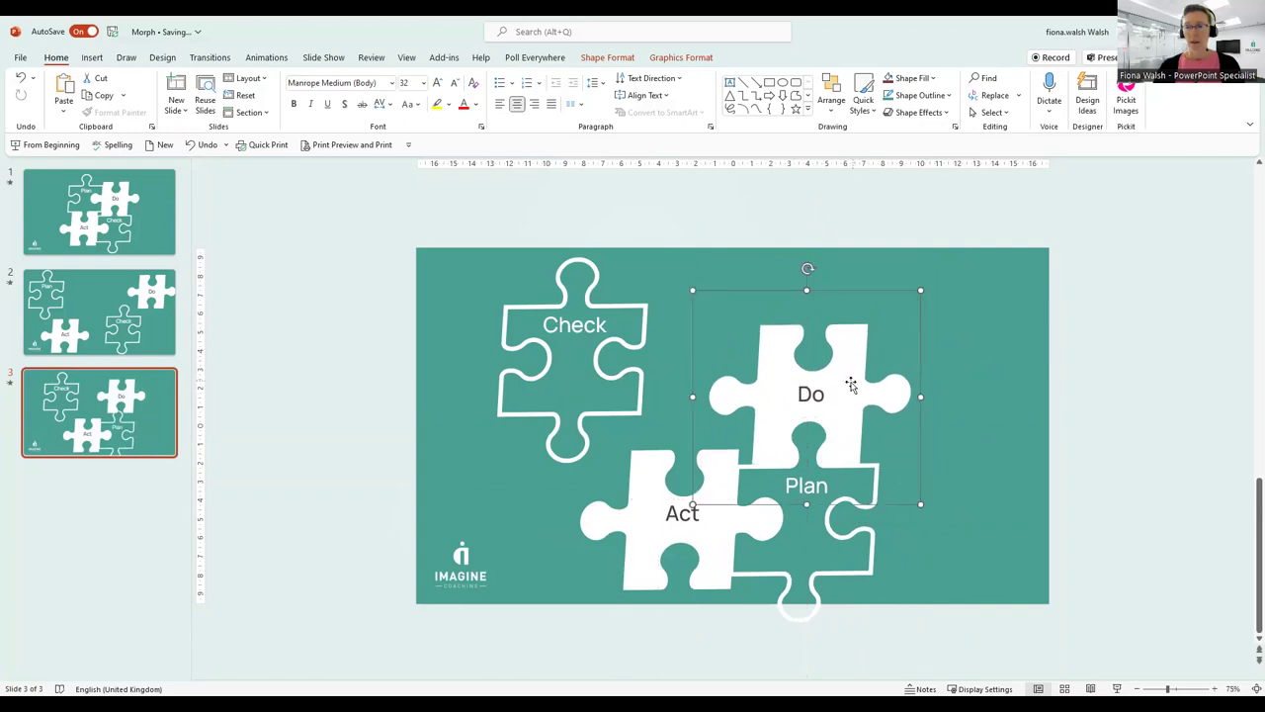
- Fit the Check piece into the gap above Act and beside Do, nudging it until it lines up
{"action": "left_click", "coordinate": [587, 284]}
{"action": "left_click_drag", "start_coordinate": [593, 285], "coordinate": [710, 321]}
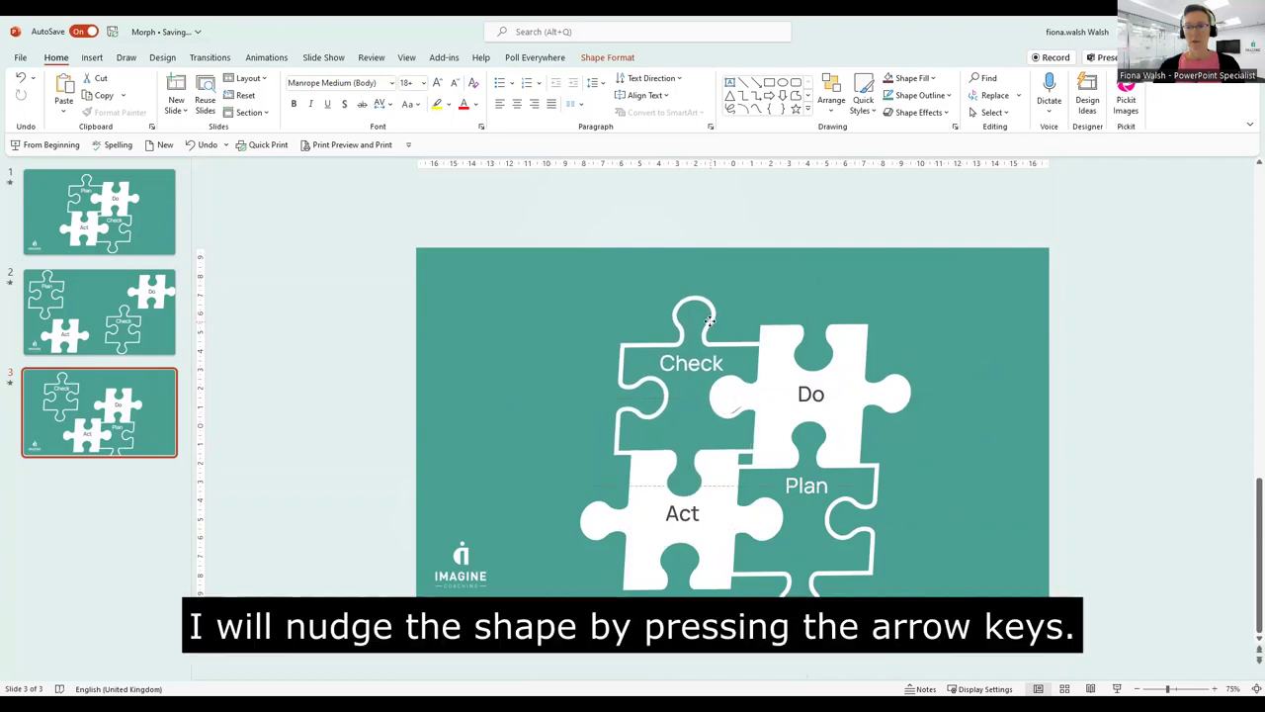
{"action": "key", "text": "Left"}
{"action": "key", "text": "Right"}
{"action": "key", "text": "Up"}
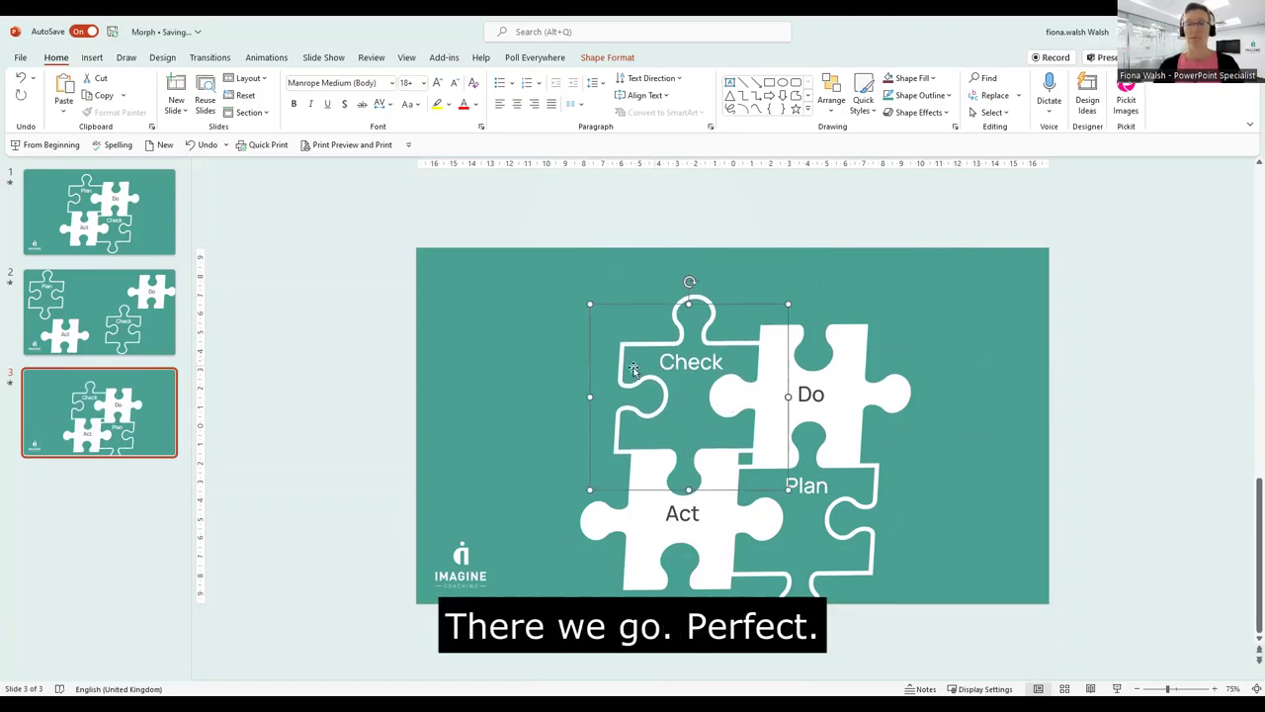
{"action": "left_click", "coordinate": [538, 380]}
- Apply the Morph transition to slides 1, 2 and 3
{"action": "left_click", "coordinate": [54, 189]}
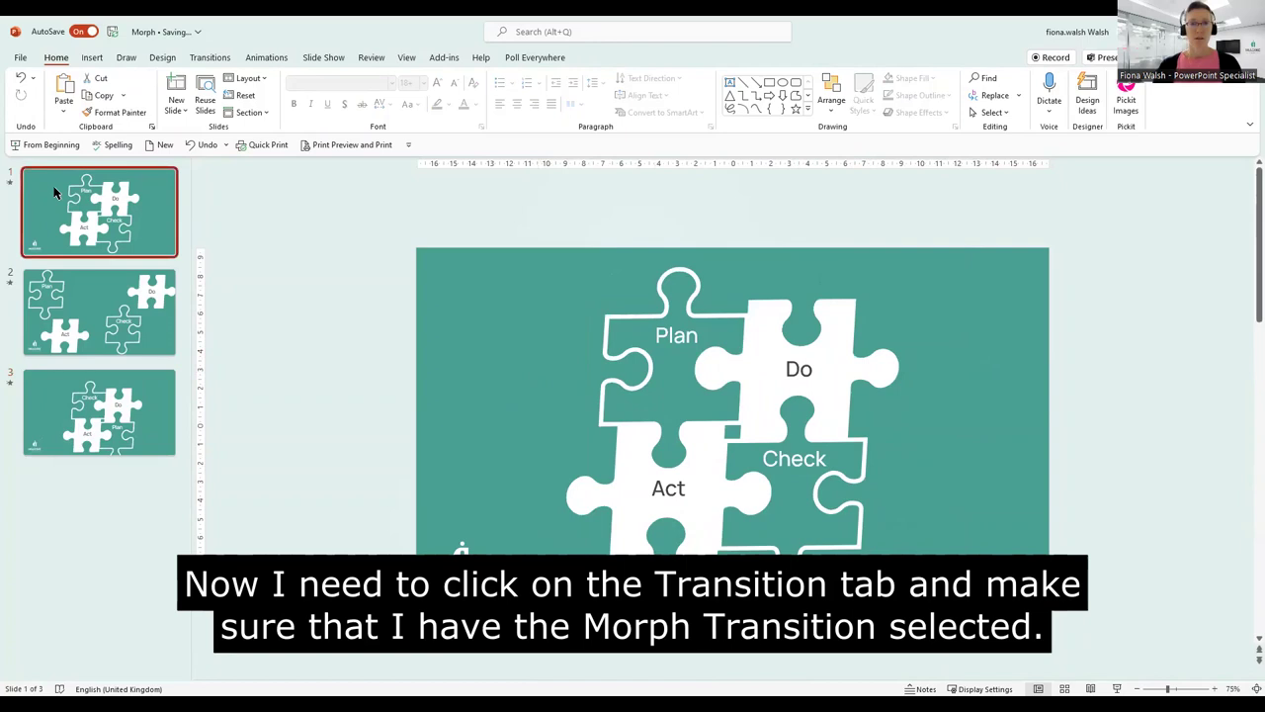
{"action": "left_click", "coordinate": [208, 59]}
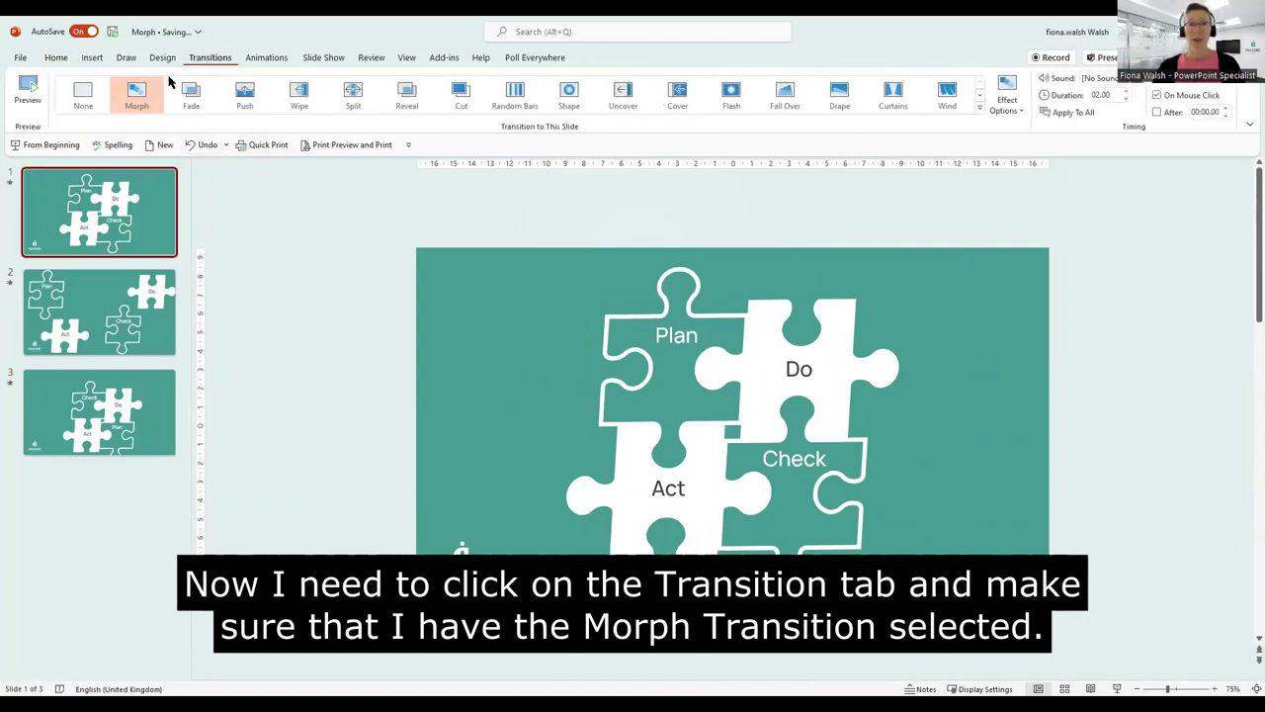
{"action": "left_click", "coordinate": [135, 94]}
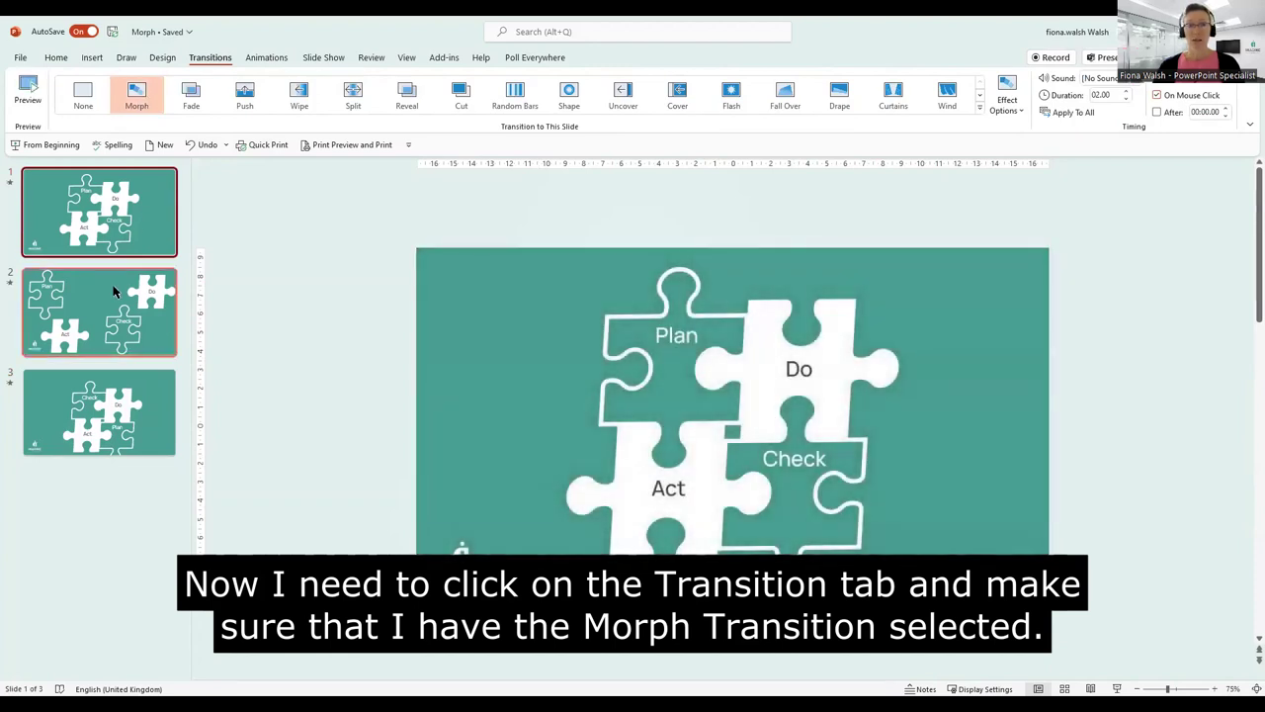
{"action": "left_click", "coordinate": [114, 291]}
{"action": "left_click", "coordinate": [135, 94]}
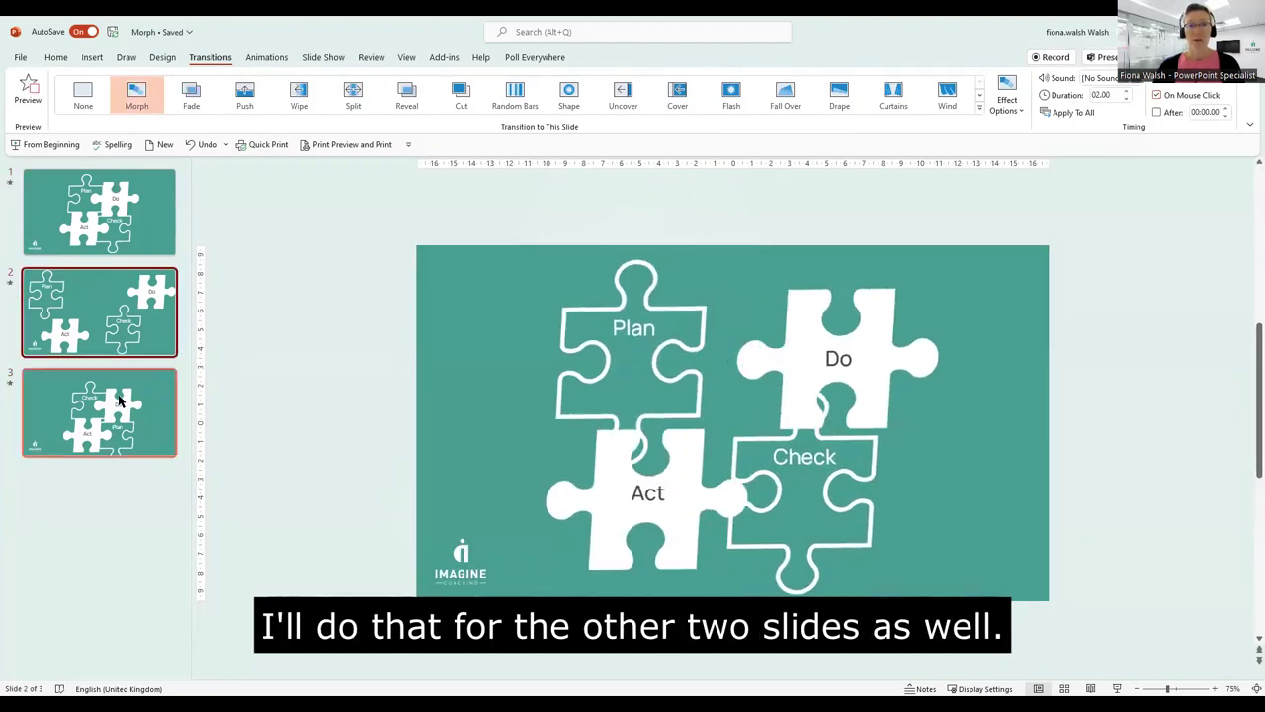
{"action": "left_click", "coordinate": [117, 398]}
{"action": "left_click", "coordinate": [133, 93]}
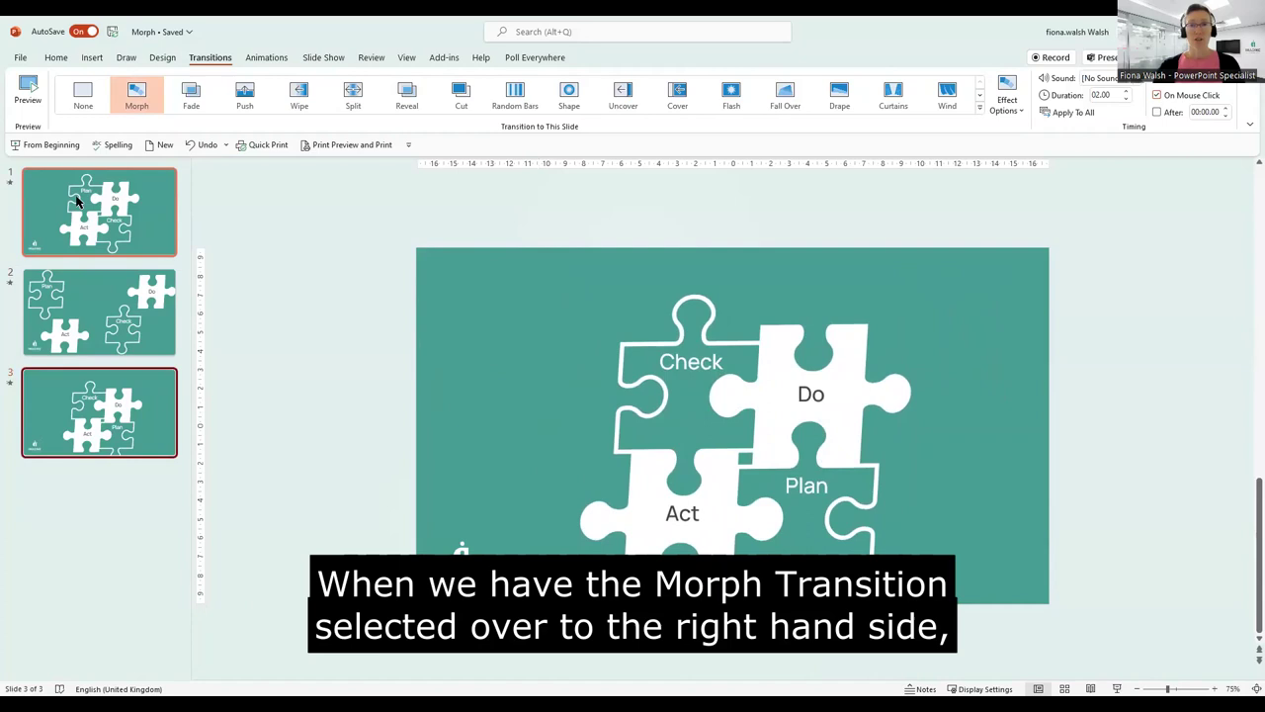
- Show the available effect options for the Morph transition on slide 3
{"action": "left_click", "coordinate": [1007, 112]}
{"action": "left_click", "coordinate": [1009, 111]}
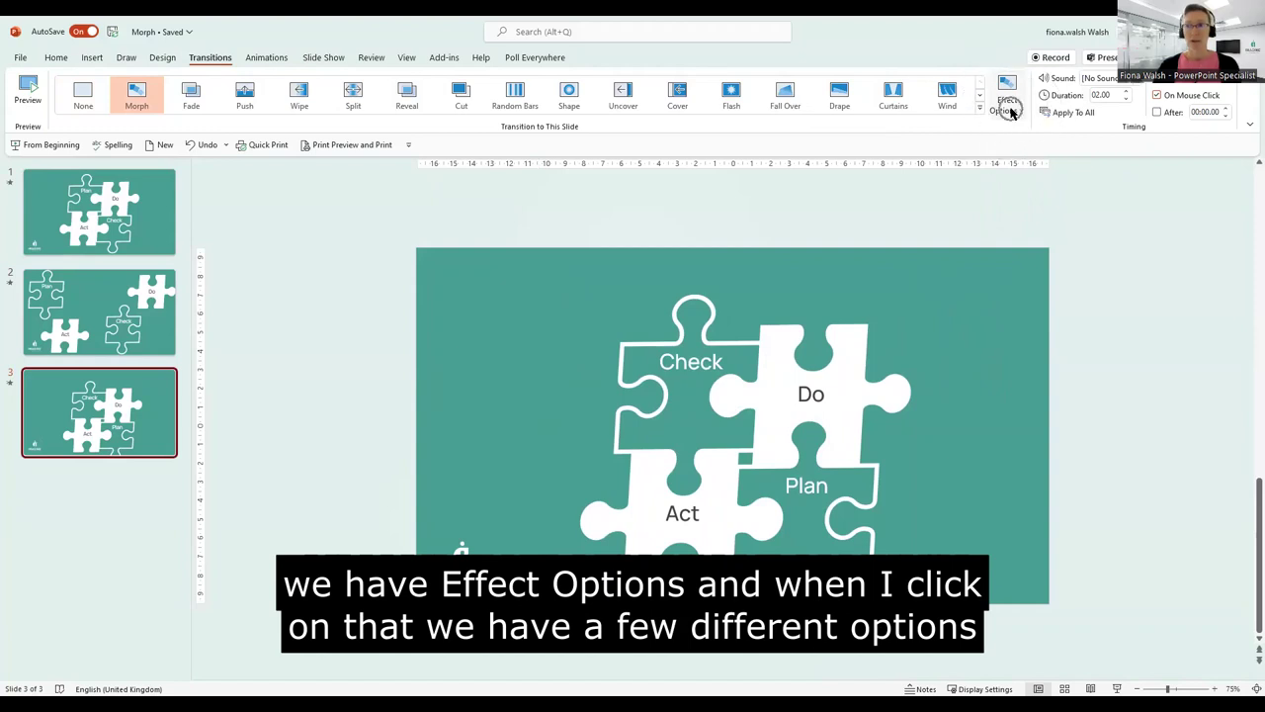
{"action": "left_click", "coordinate": [1010, 112]}
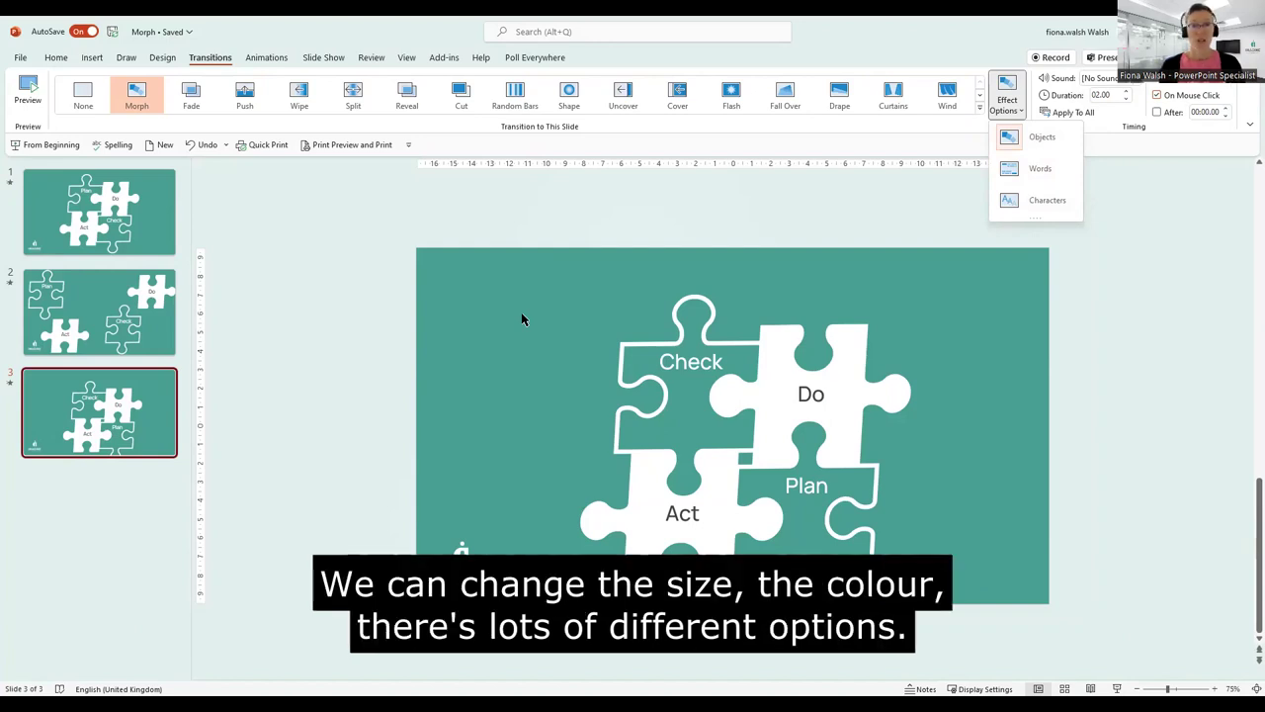
- Select all four puzzle pieces on slide 3 and scale them down together
{"action": "left_click", "coordinate": [692, 306]}
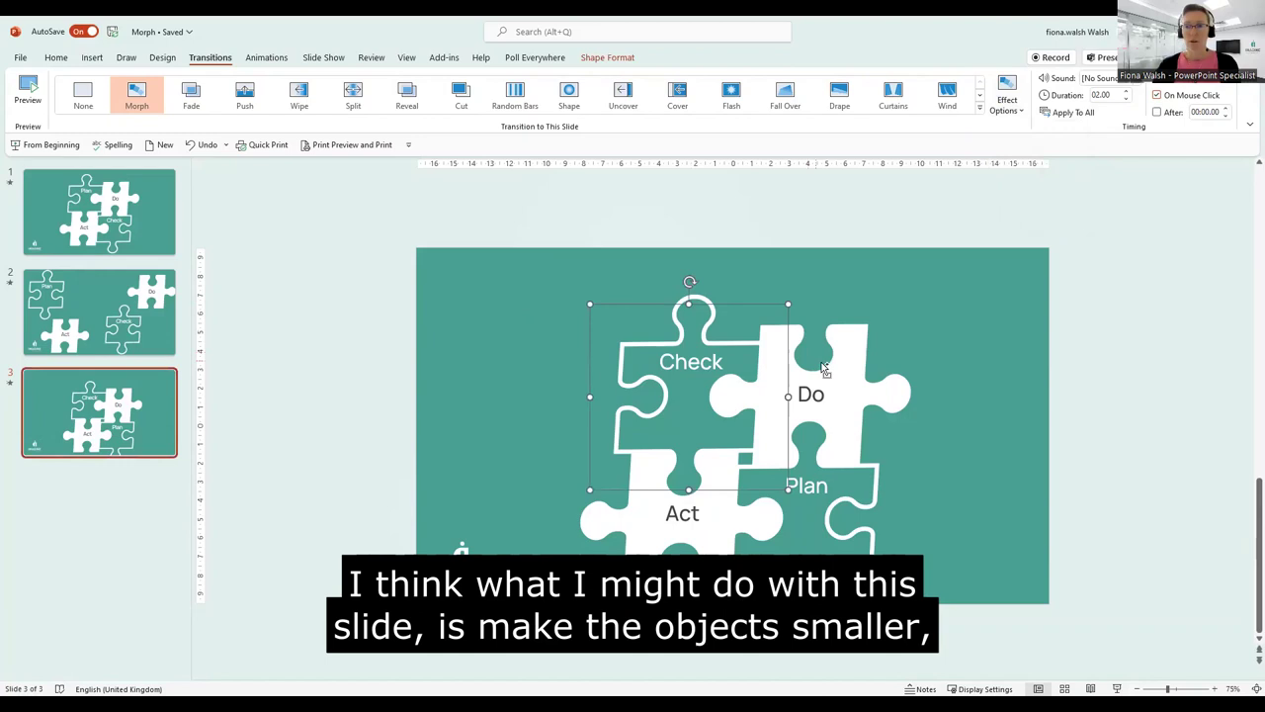
{"action": "left_click", "coordinate": [848, 469], "text": "shift"}
{"action": "left_click", "coordinate": [841, 532], "text": "shift"}
{"action": "left_click", "coordinate": [678, 549], "text": "shift"}
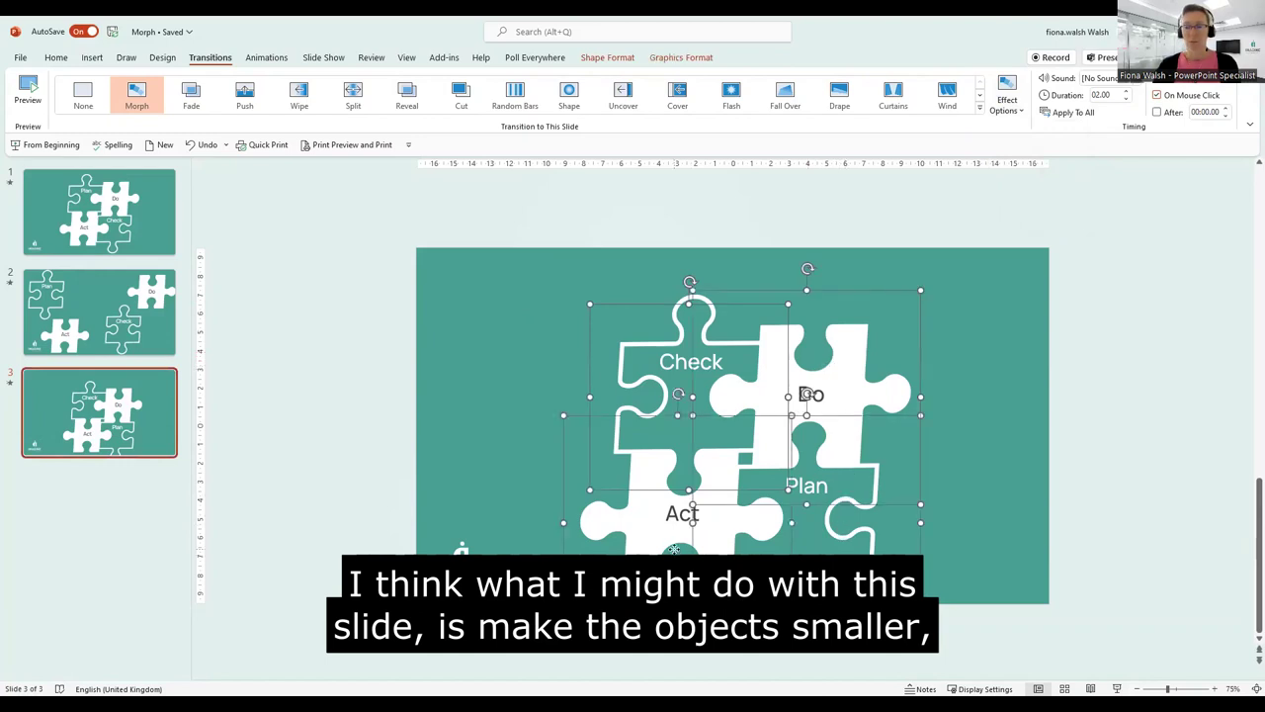
{"action": "left_click", "coordinate": [681, 57]}
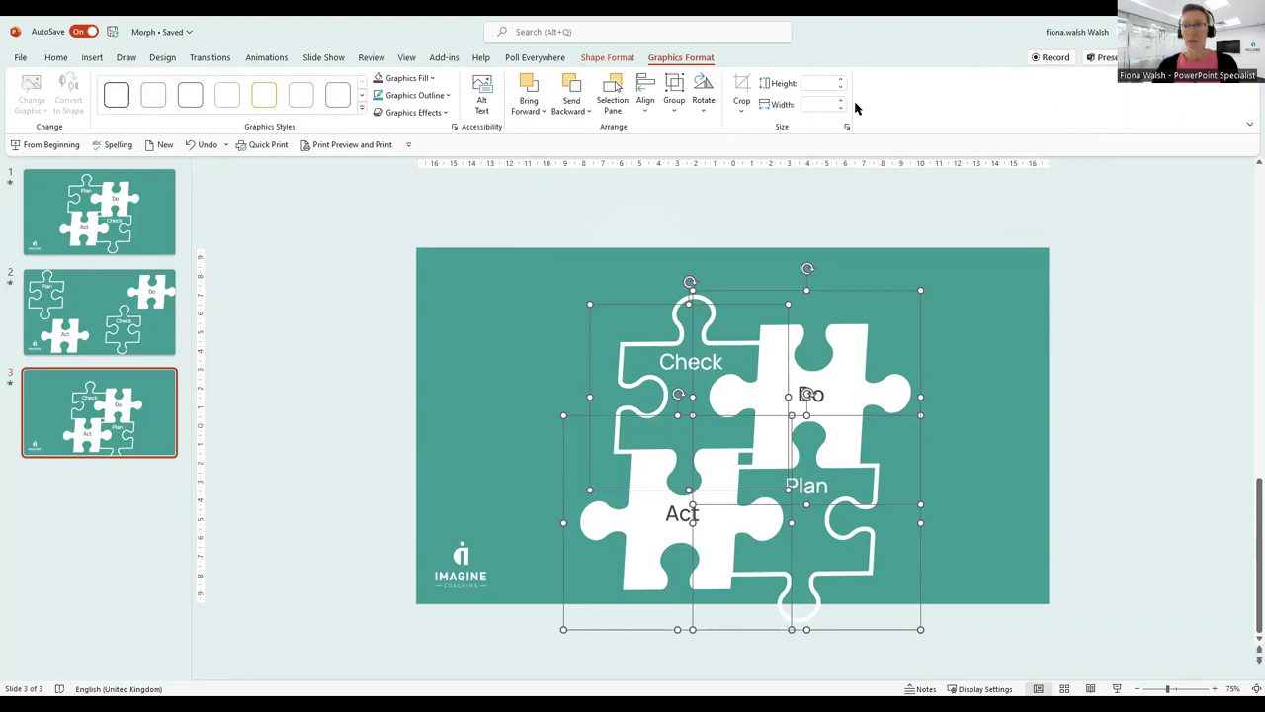
{"action": "left_click", "coordinate": [609, 59]}
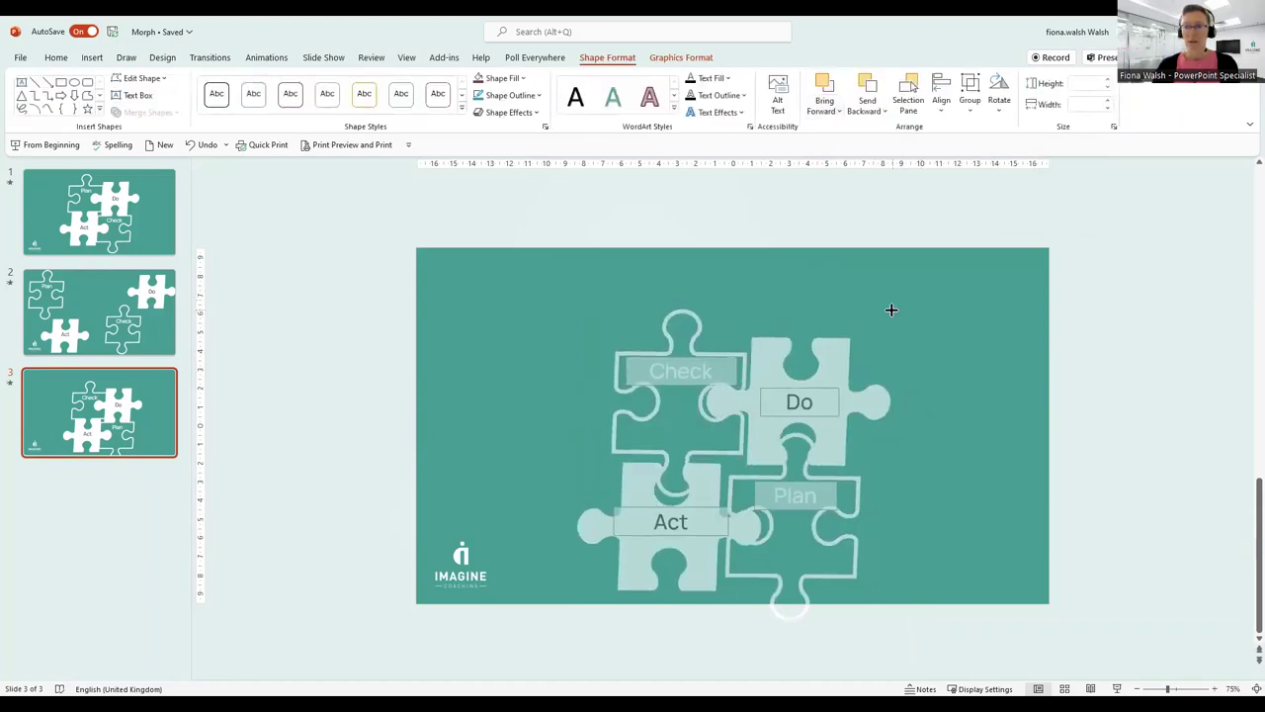
{"action": "left_click", "coordinate": [955, 412]}
- Fit the smaller puzzle pieces back together higher on slide 3, nudging the final piece into line
{"action": "left_click_drag", "start_coordinate": [757, 405], "coordinate": [742, 313]}
{"action": "left_click_drag", "start_coordinate": [686, 503], "coordinate": [675, 434]}
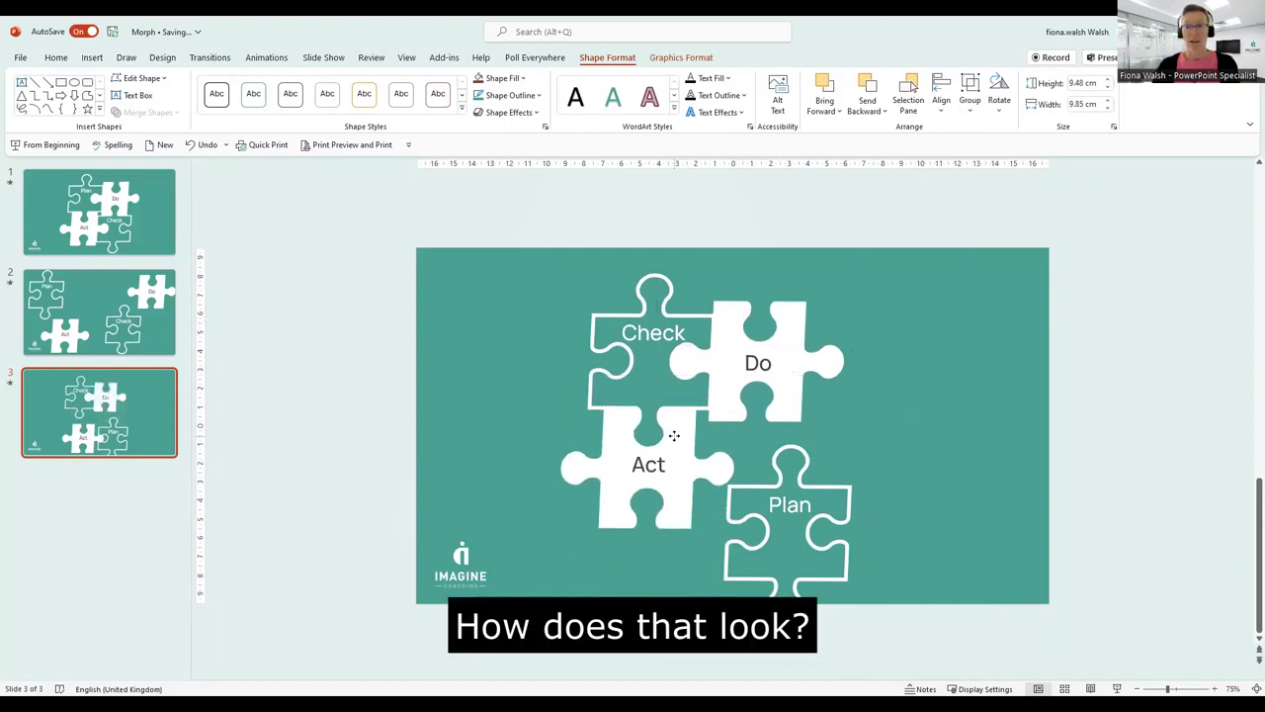
{"action": "left_click_drag", "start_coordinate": [828, 484], "coordinate": [787, 423]}
{"action": "key", "text": "Down"}
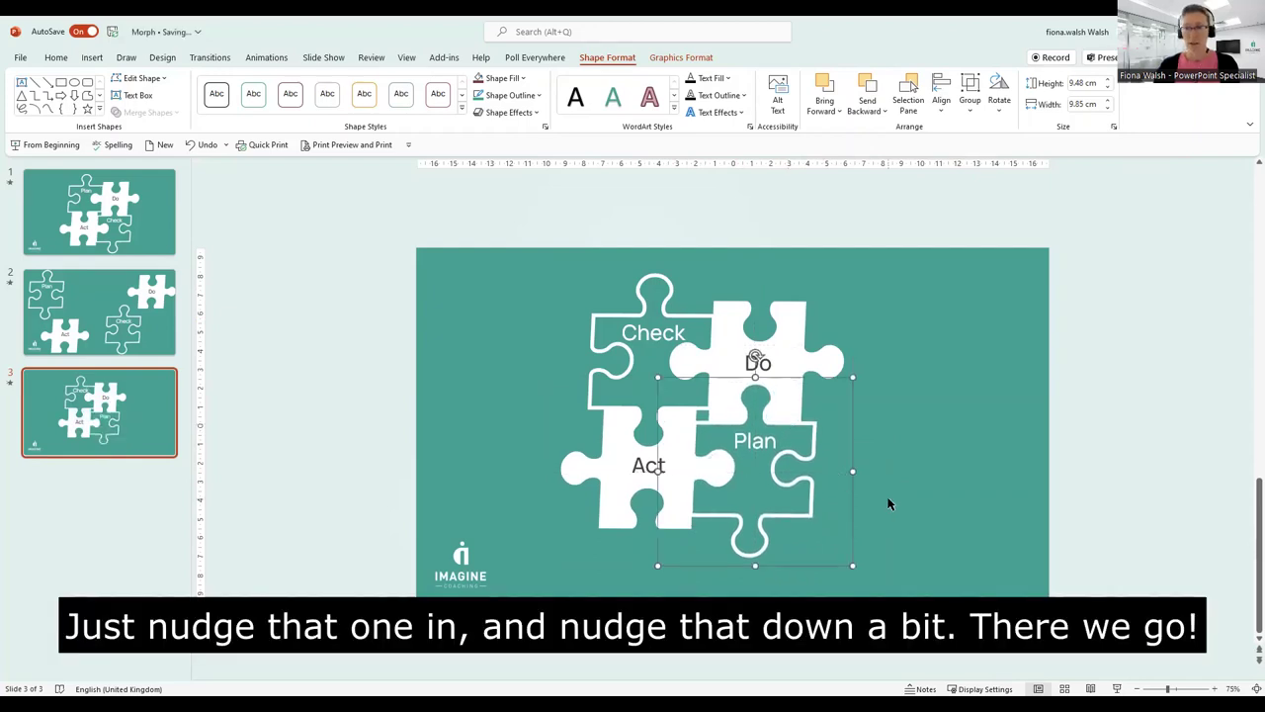
- Play the slide sequence starting from slide 1
{"action": "left_click", "coordinate": [125, 200]}
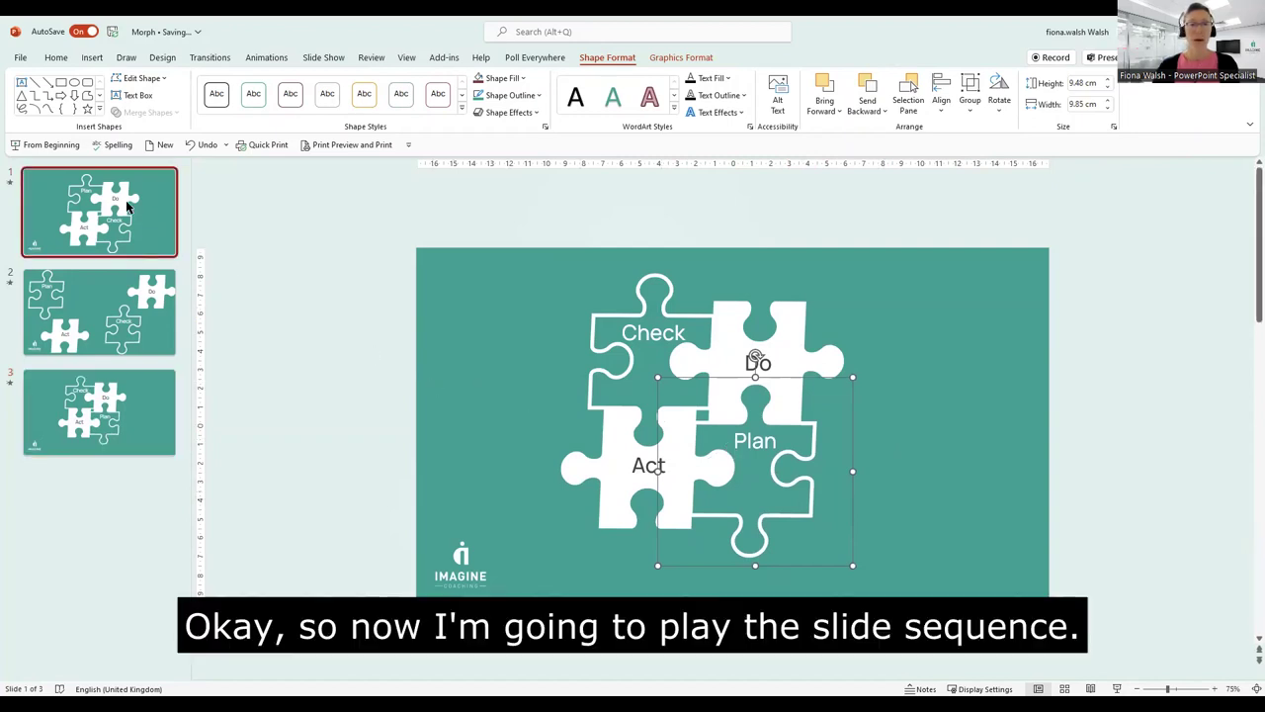